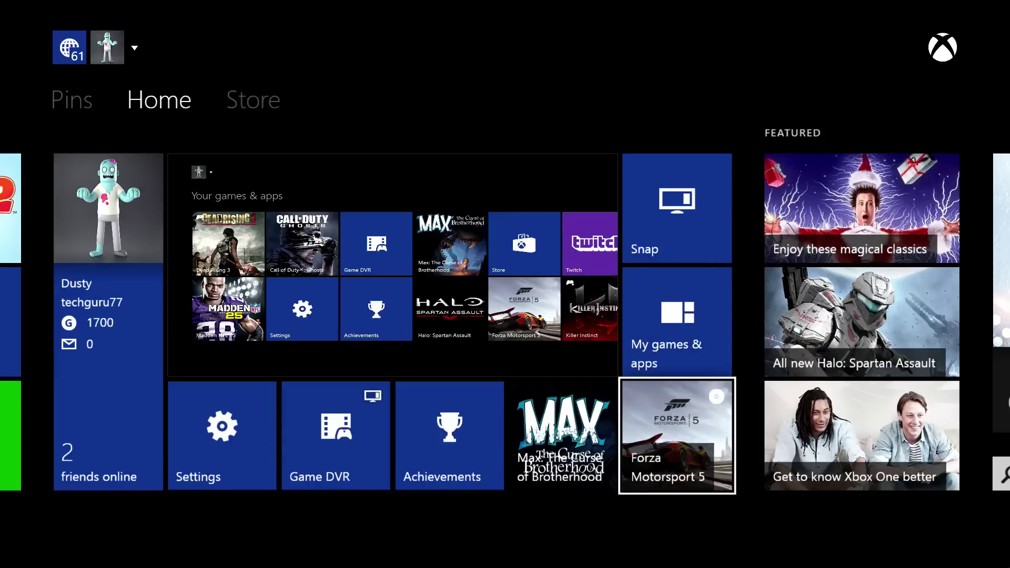
Step: Open Settings from the Settings tile, then back out to the Home screen
key("Left")
key("Left")
key("Left")
key("Left")
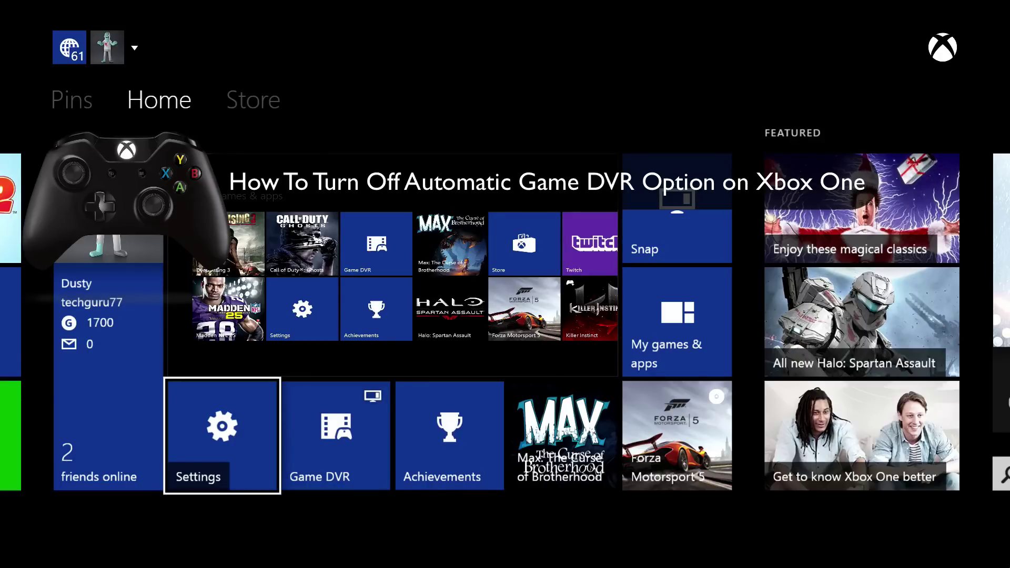
key("Up")
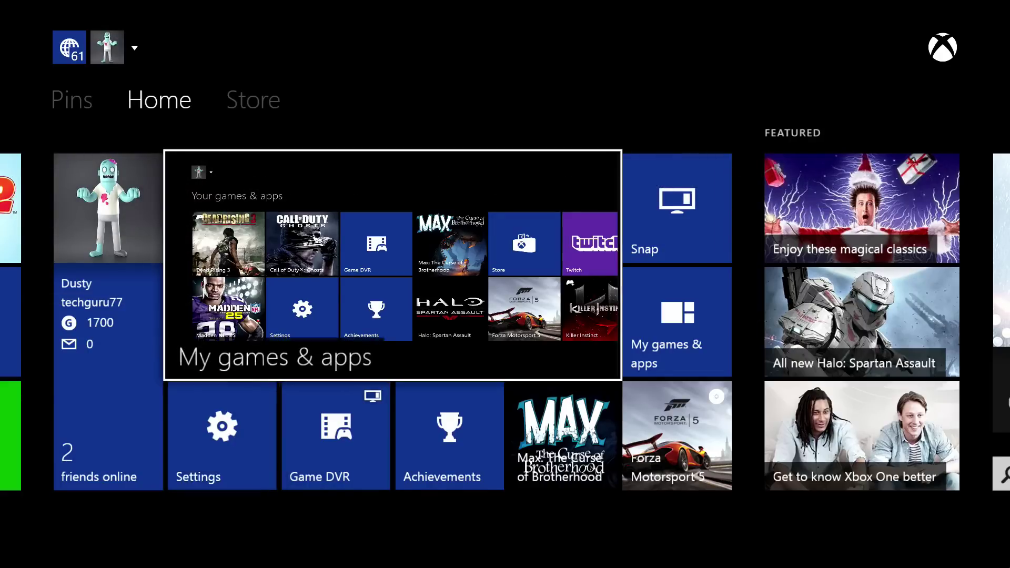
key("Down")
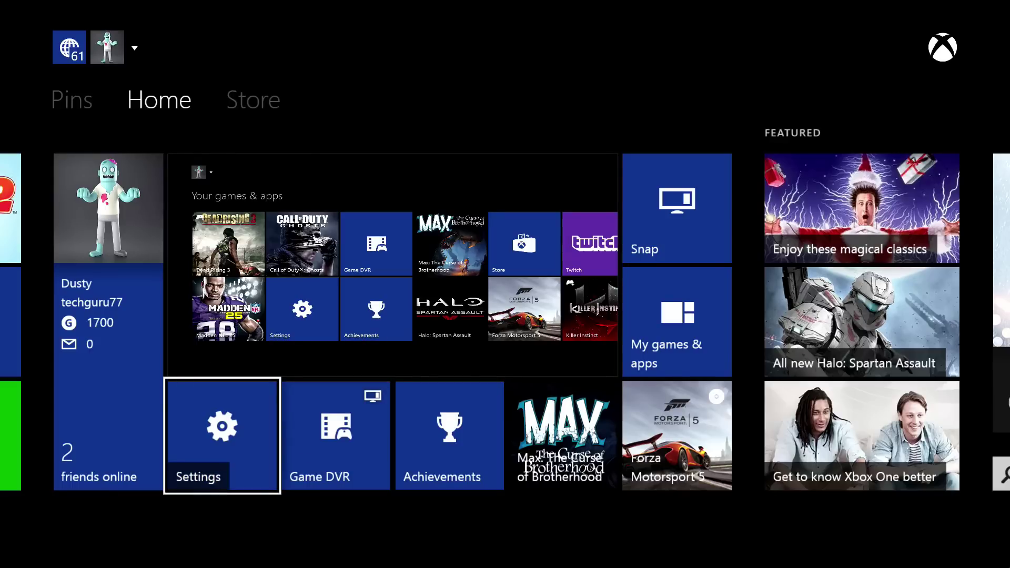
key("Return")
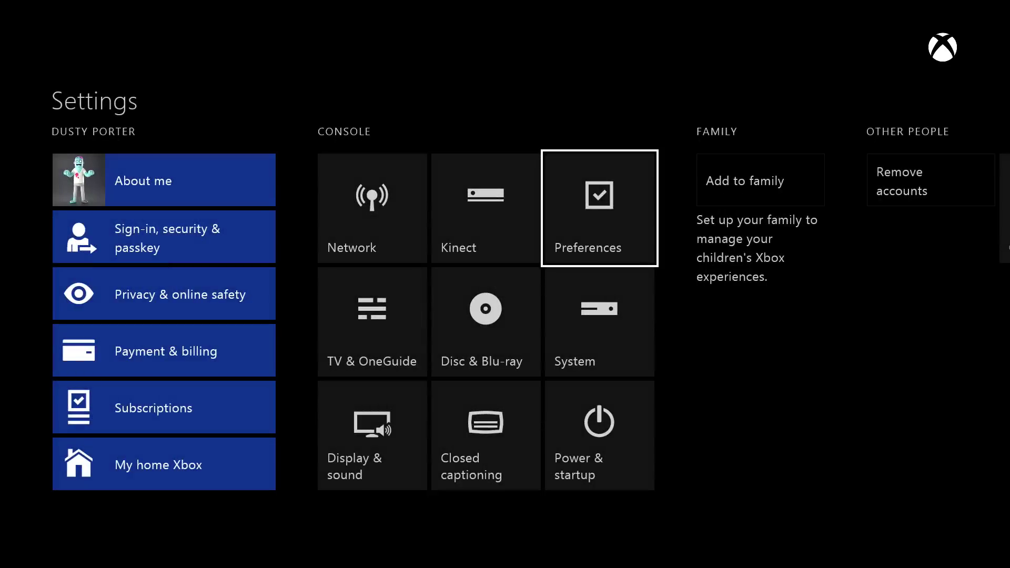
key("Escape")
key("Right")
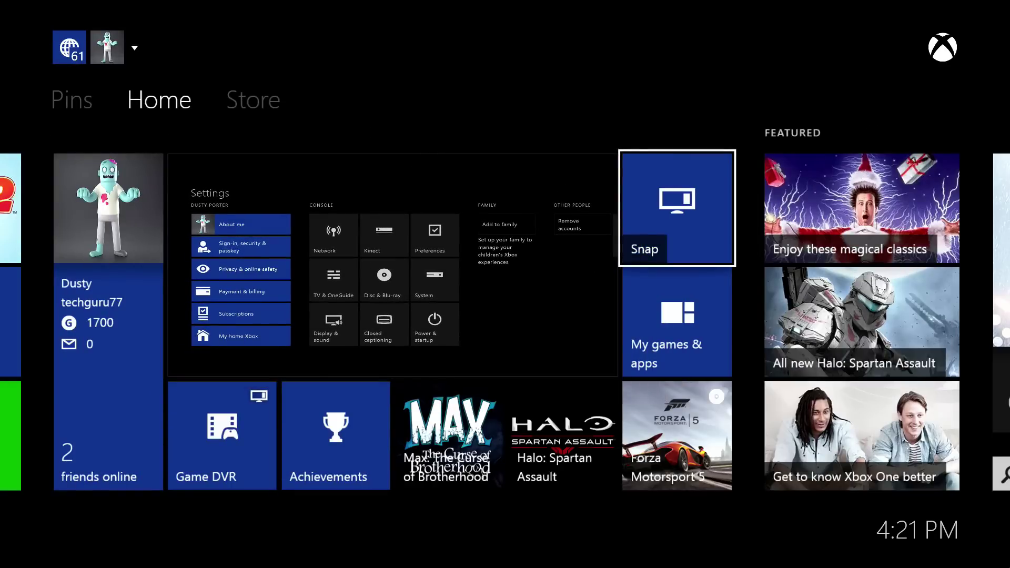
Step: Reopen Settings from the My games & apps collection
key("Down")
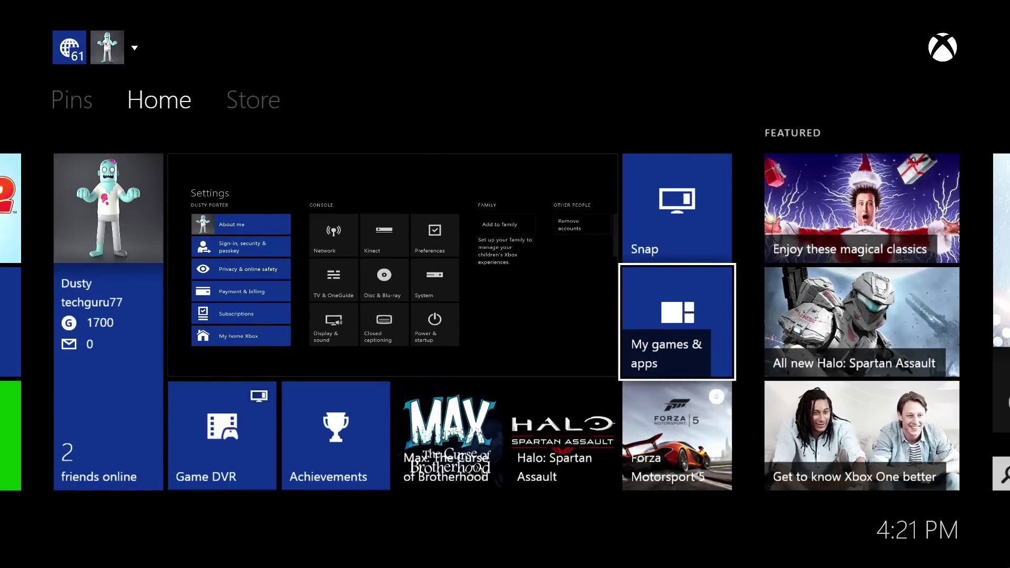
key("Return")
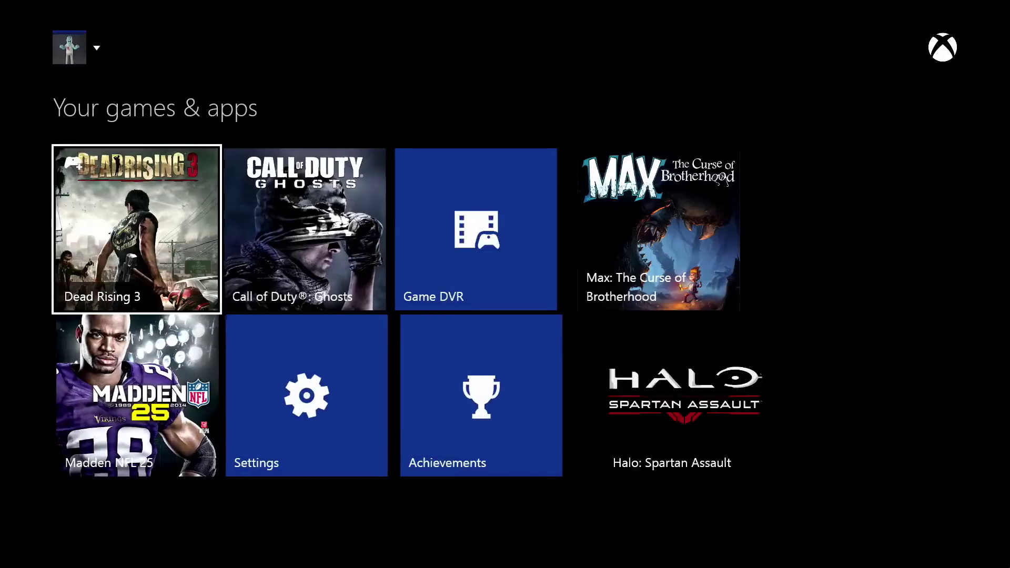
key("Down")
key("Right")
key("Return")
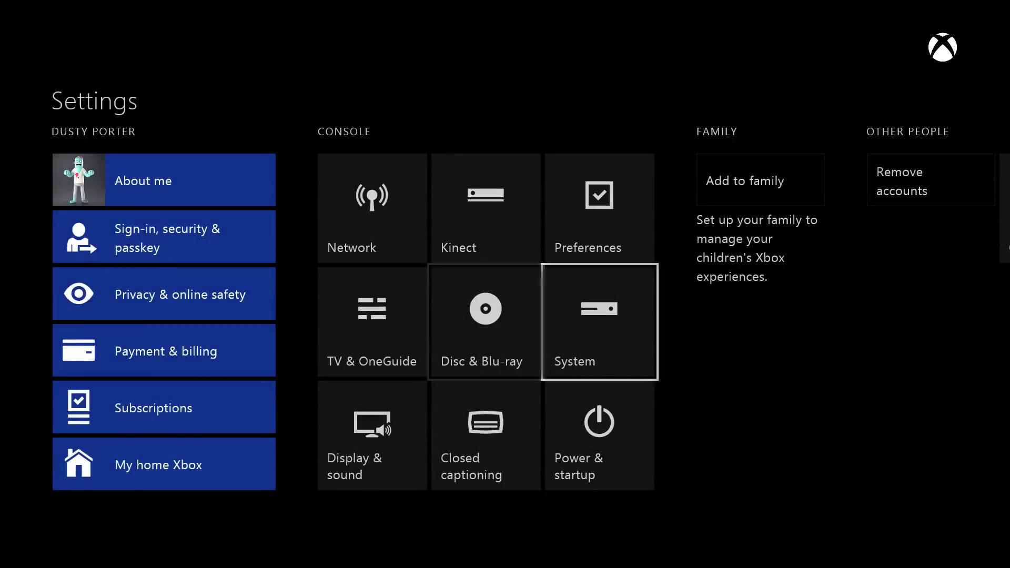
Step: Go to Console Preferences and move down to the Game DVR recording option
key("Left")
key("Up")
key("Right")
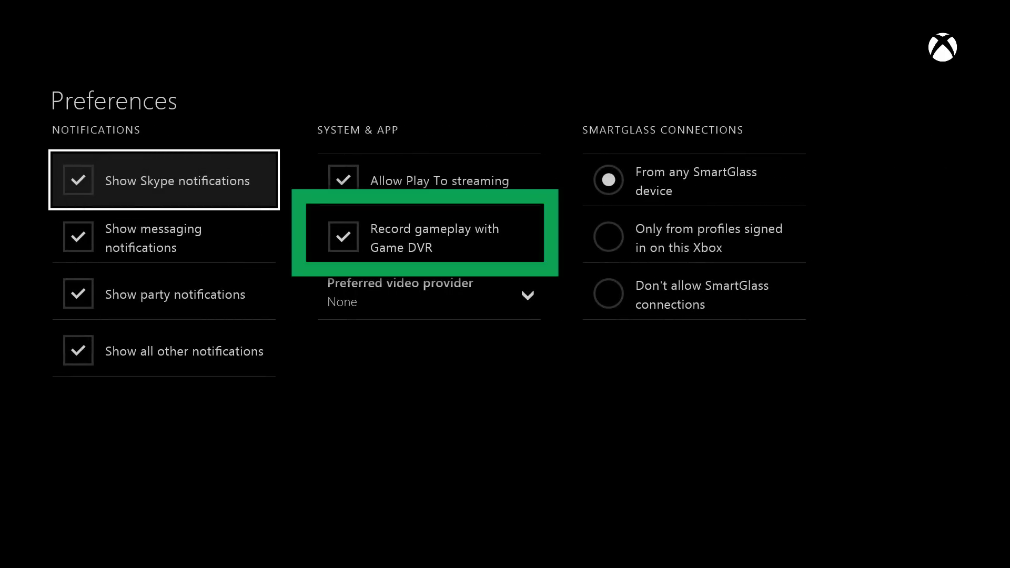
key("Right")
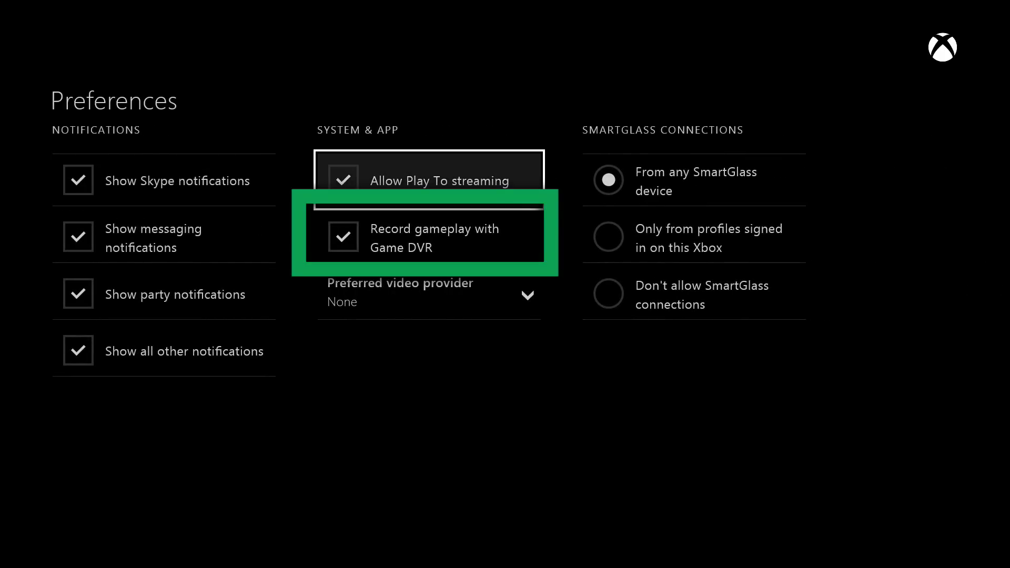
key("Down")
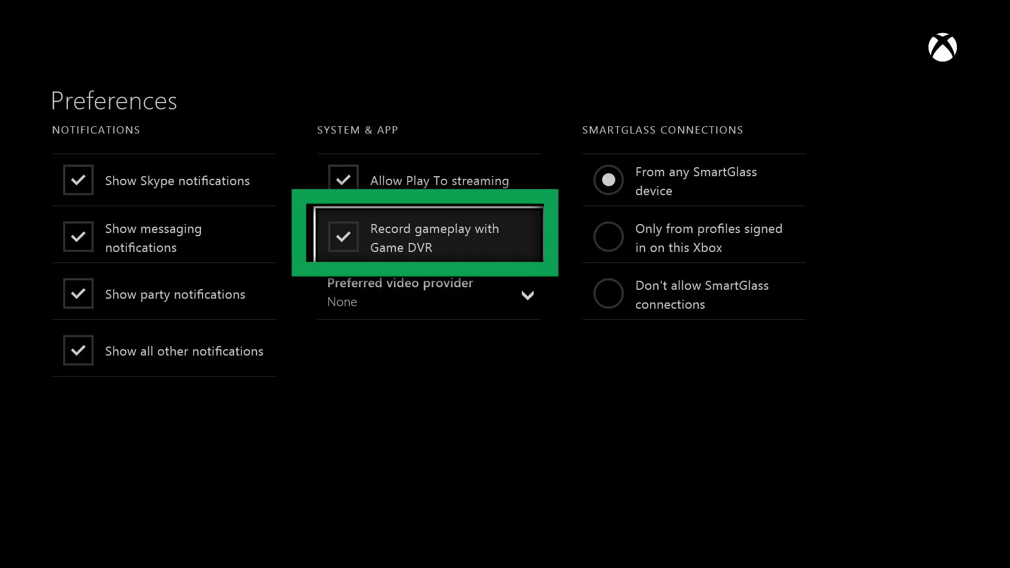
Step: Uncheck 'Record gameplay with Game DVR' and return to the Home screen
key("Return")
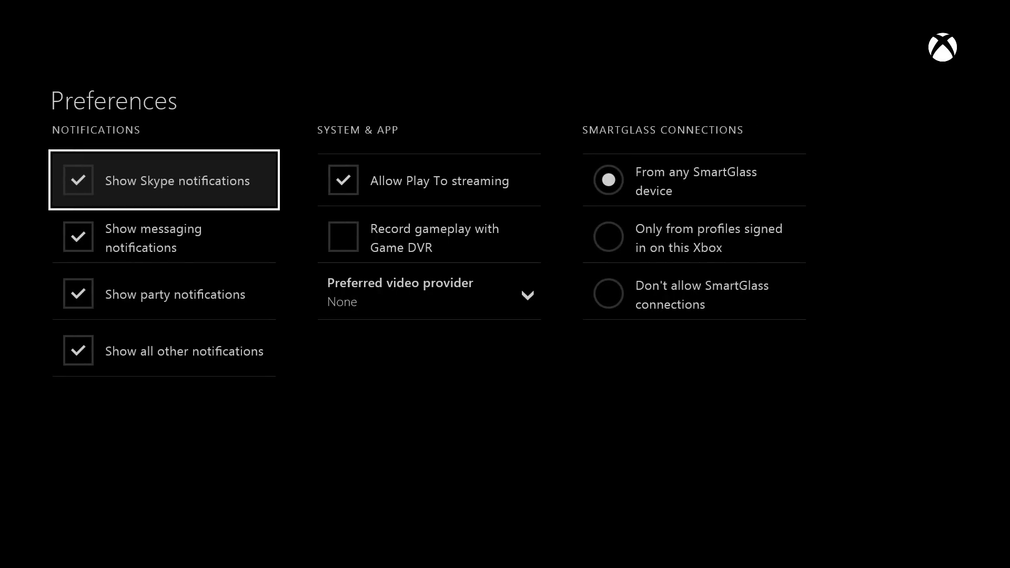
key("Home")
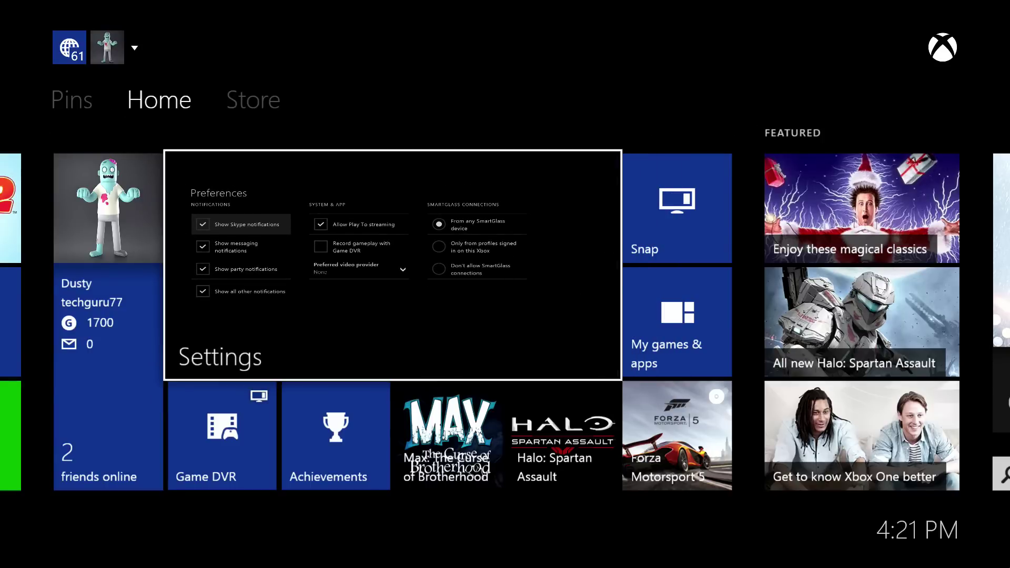